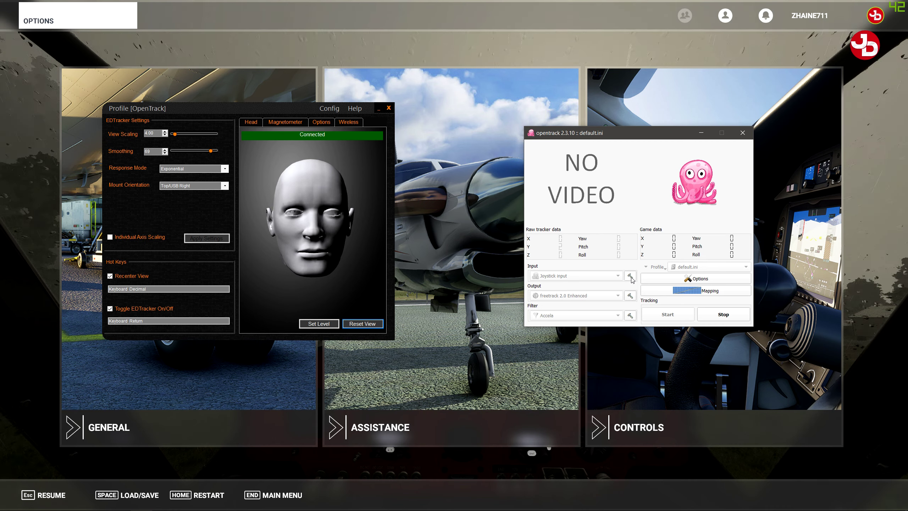
Step: Stop head tracking and look over the joystick input settings without changing them
left_click(715, 321)
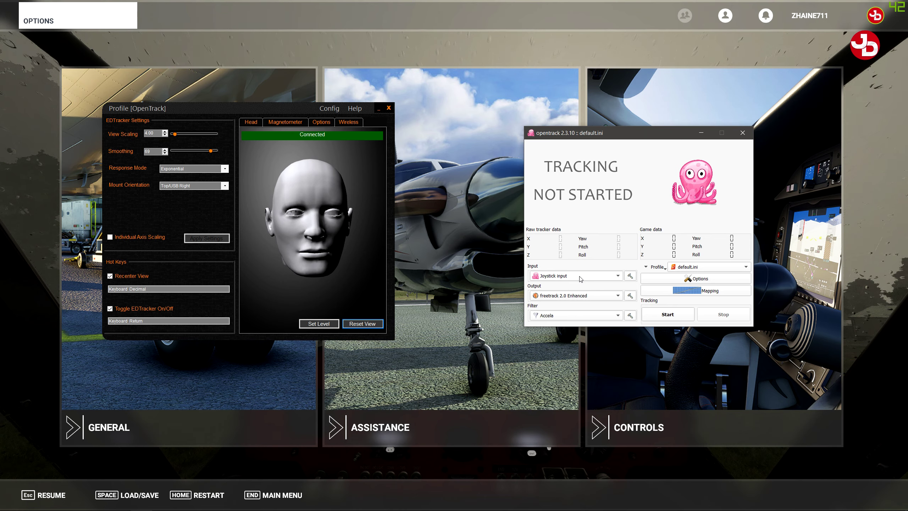
left_click(629, 278)
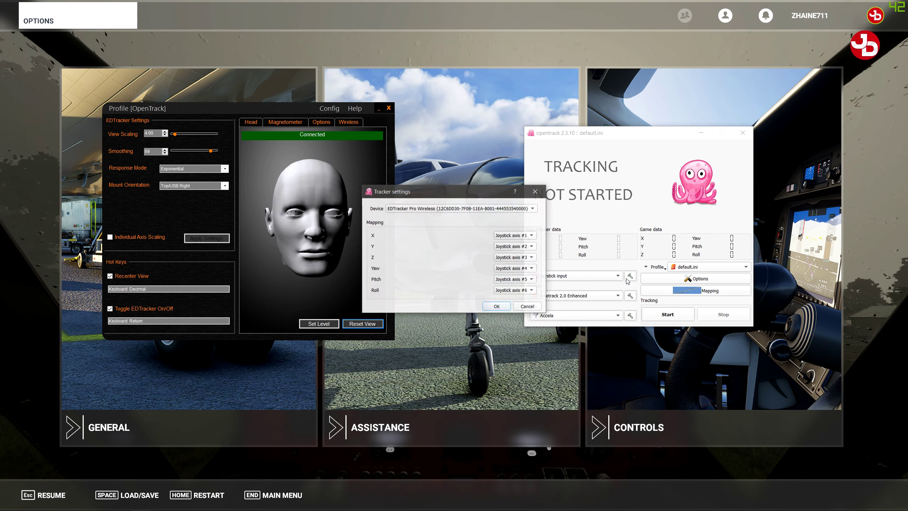
left_click(524, 306)
Step: Review the output remap in Options: Yaw from Y, Pitch from Z, Roll from Yaw, X/Y/Z disabled
left_click(697, 279)
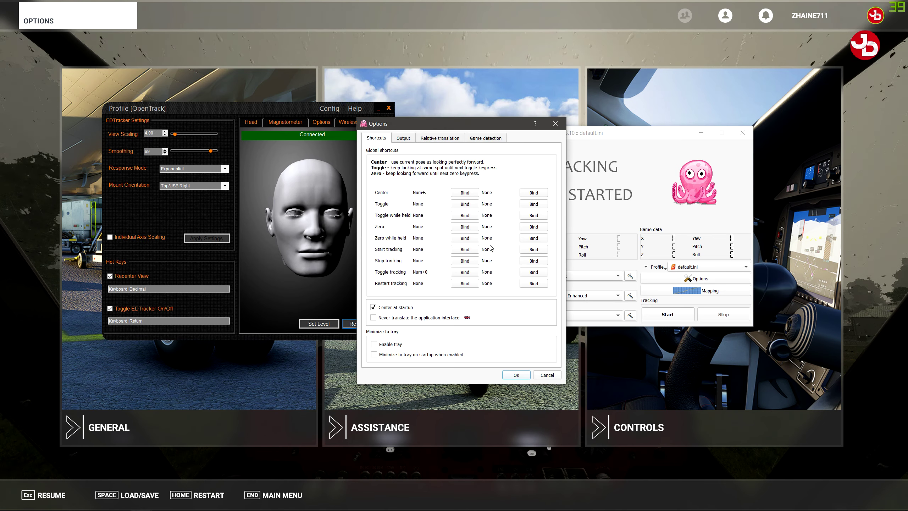
left_click(403, 138)
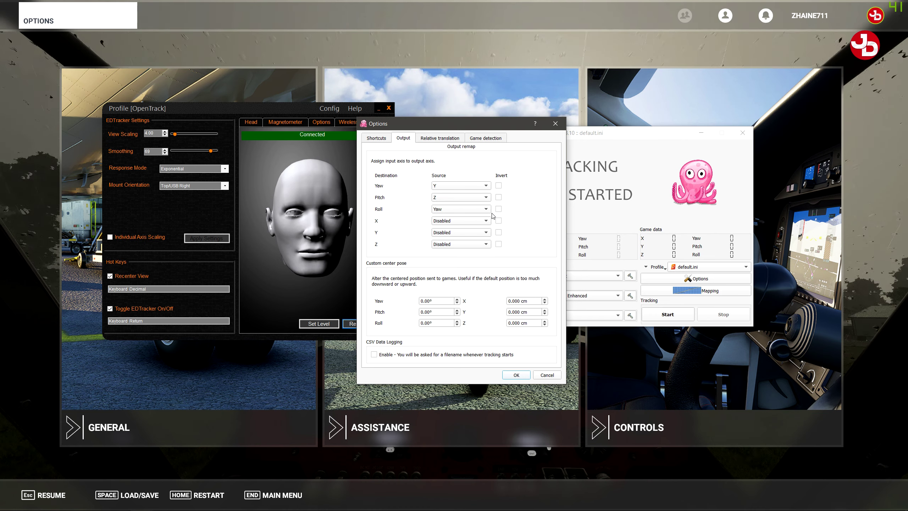
left_click(517, 374)
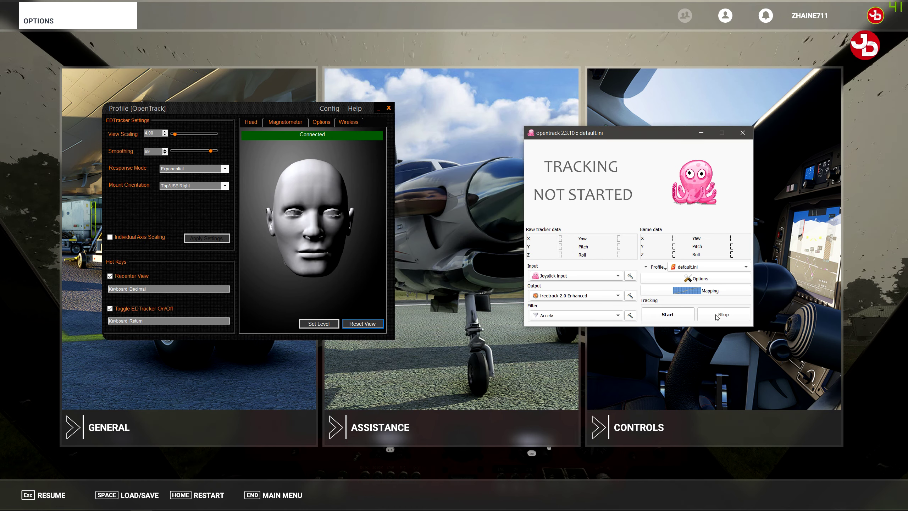
left_click(697, 290)
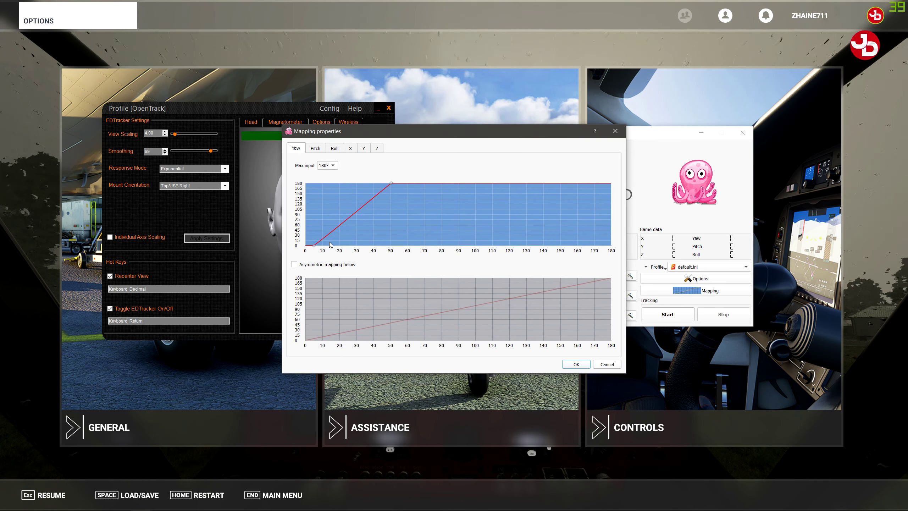
mouse_move(313, 249)
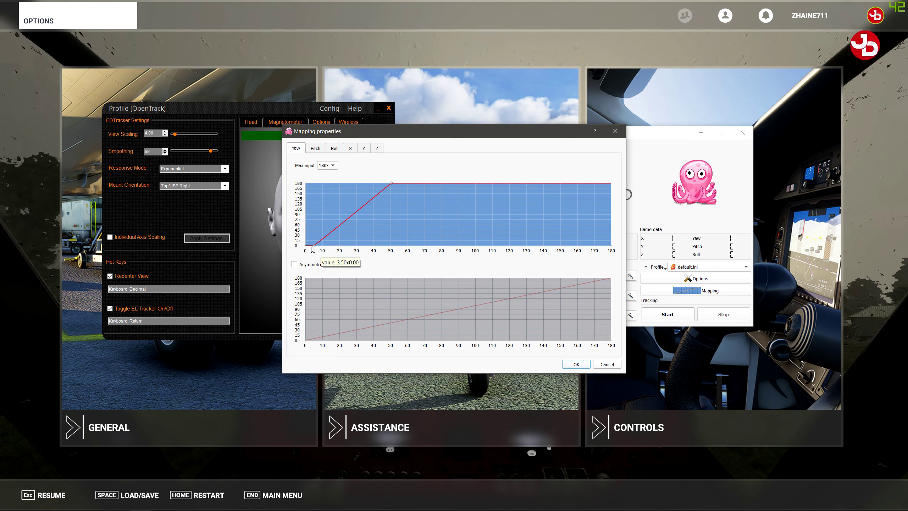
left_click(316, 148)
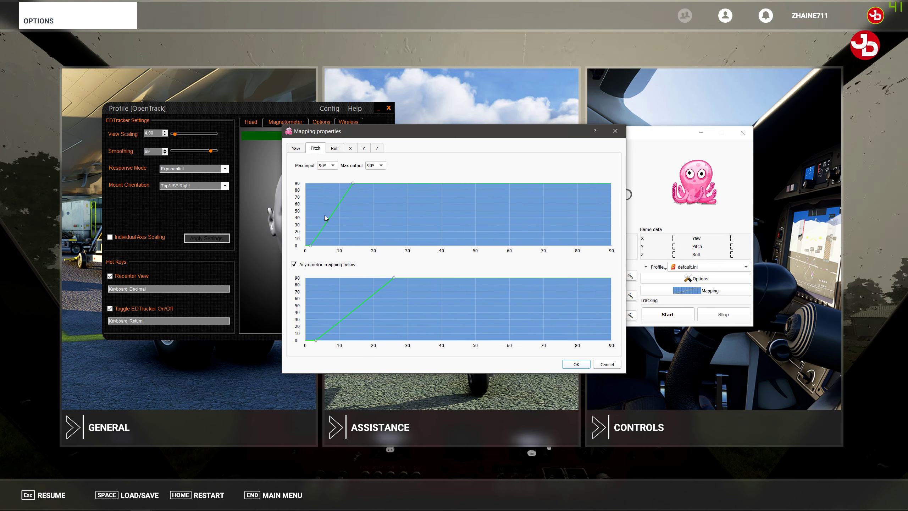
left_click(333, 148)
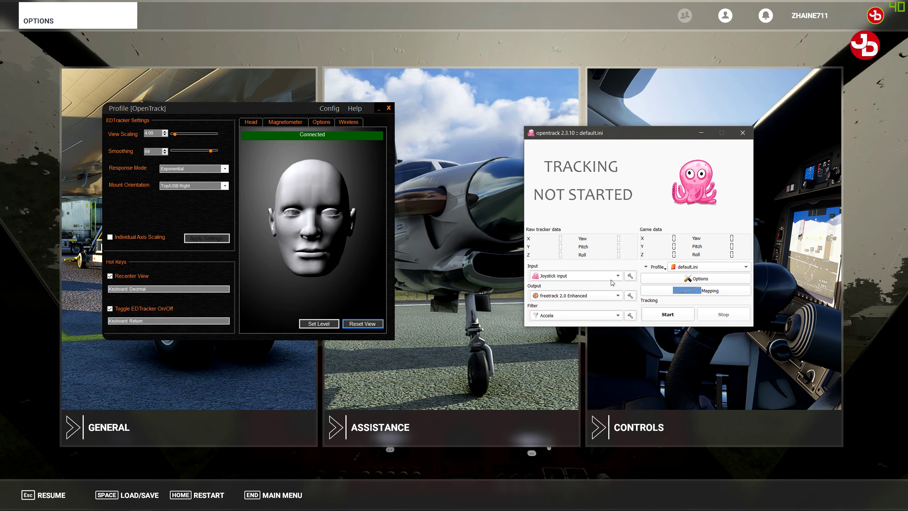
Step: Set the freetrack output interface to 'Use TrackIR, hide FreeTrack' and locate NPClient64.dll
left_click(630, 296)
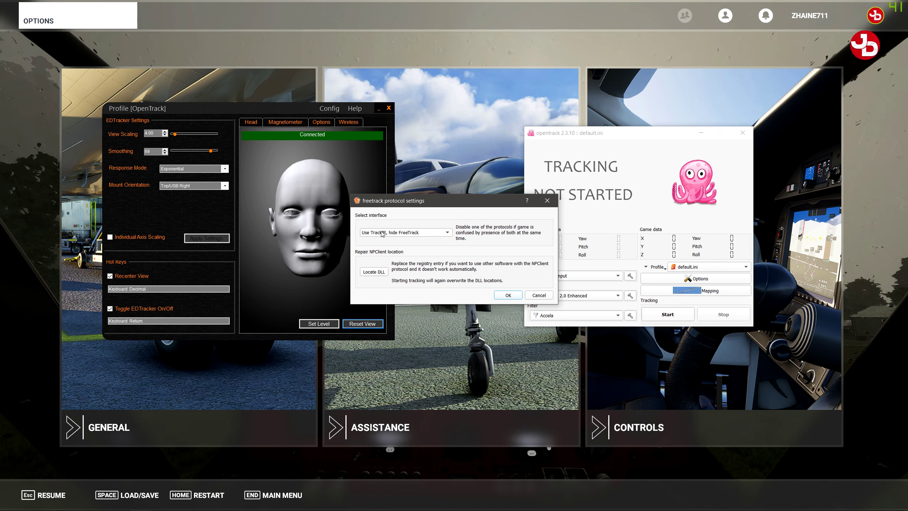
left_click(448, 233)
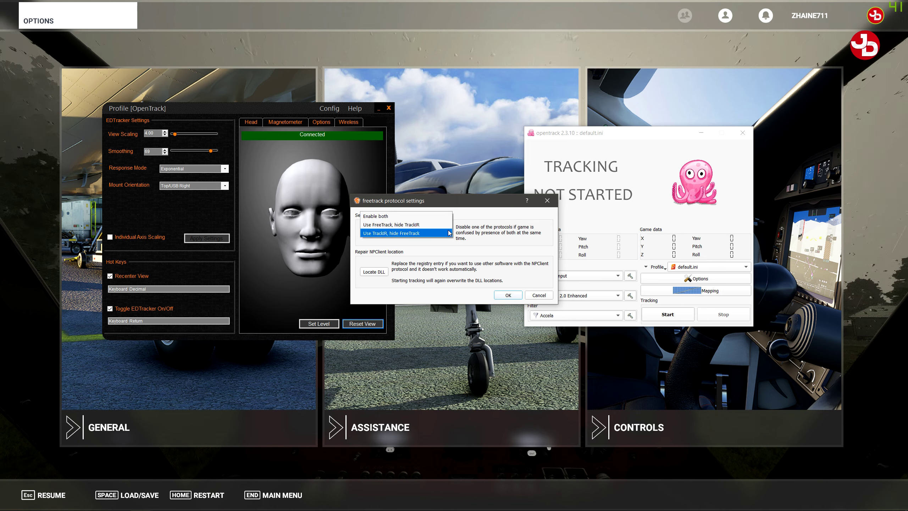
left_click(423, 235)
left_click(373, 272)
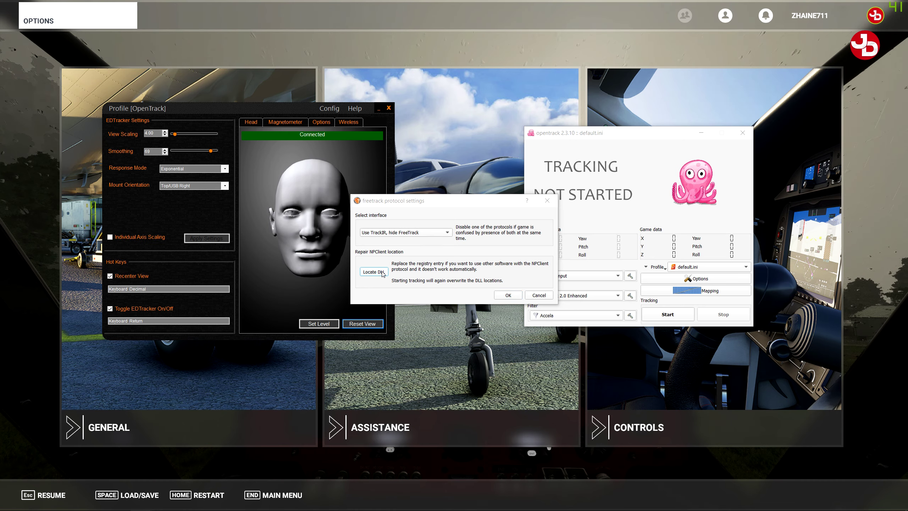
scroll(570, 338, "down", 3)
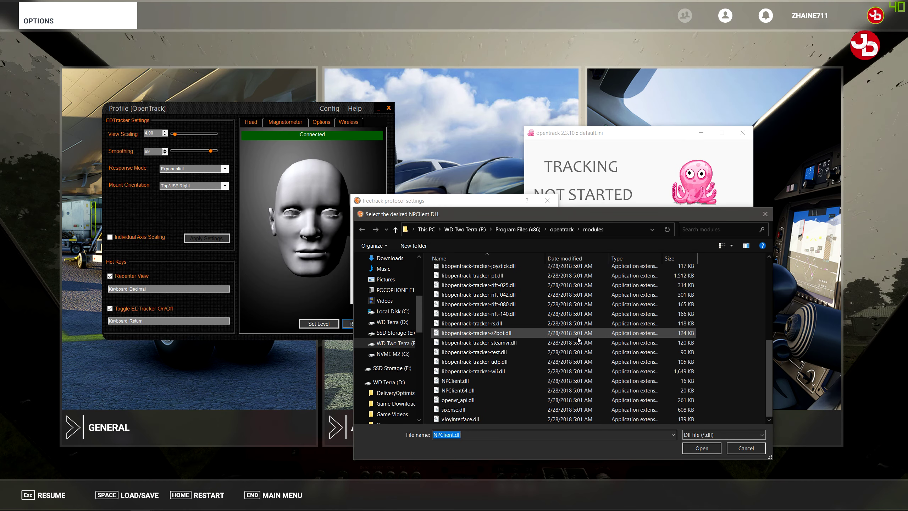
left_click(463, 391)
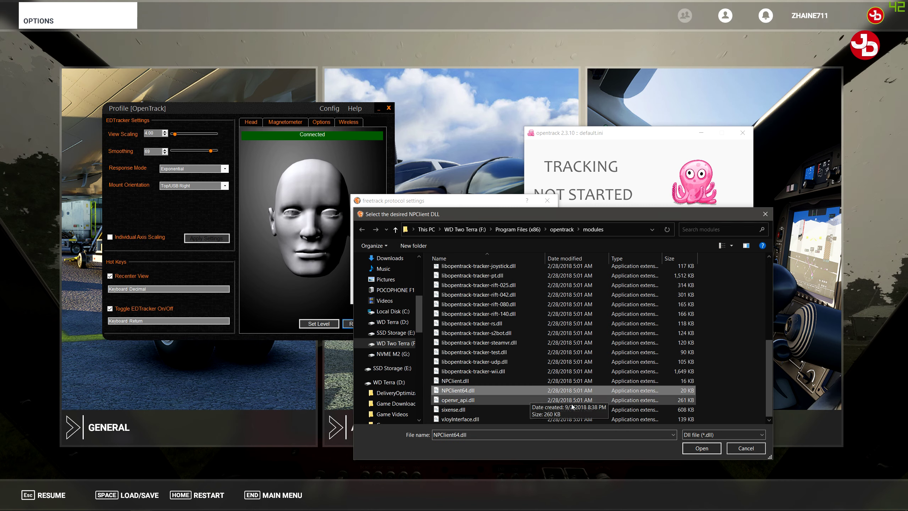
left_click(699, 448)
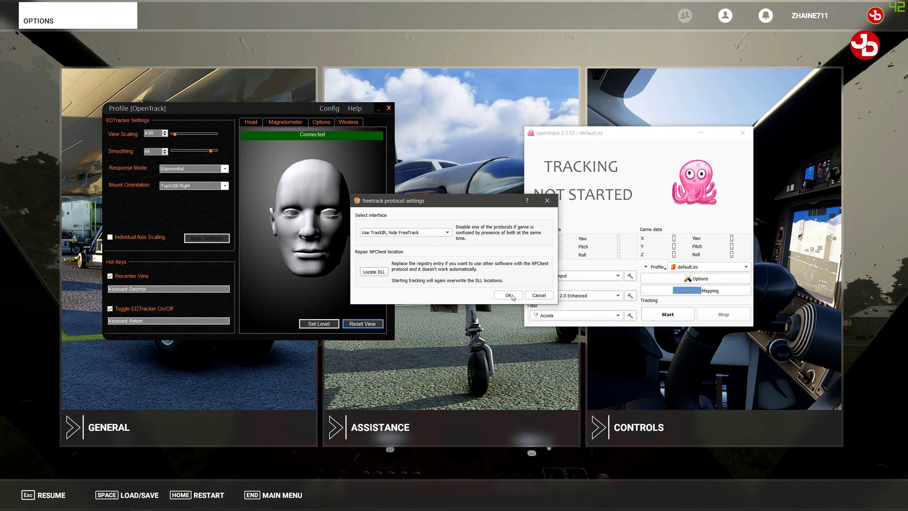
left_click(515, 297)
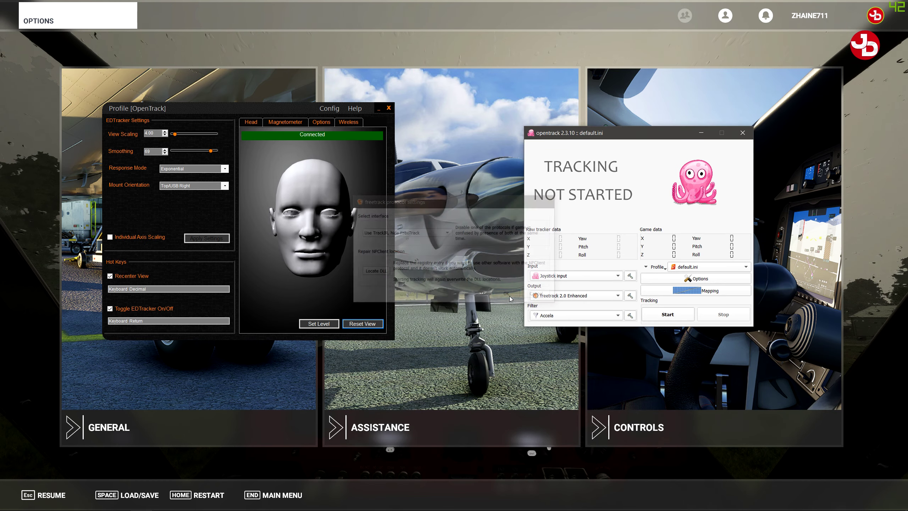
Step: Check the Accela filter, reset the EDTracker view forward, and minimise the tracking windows
left_click(630, 316)
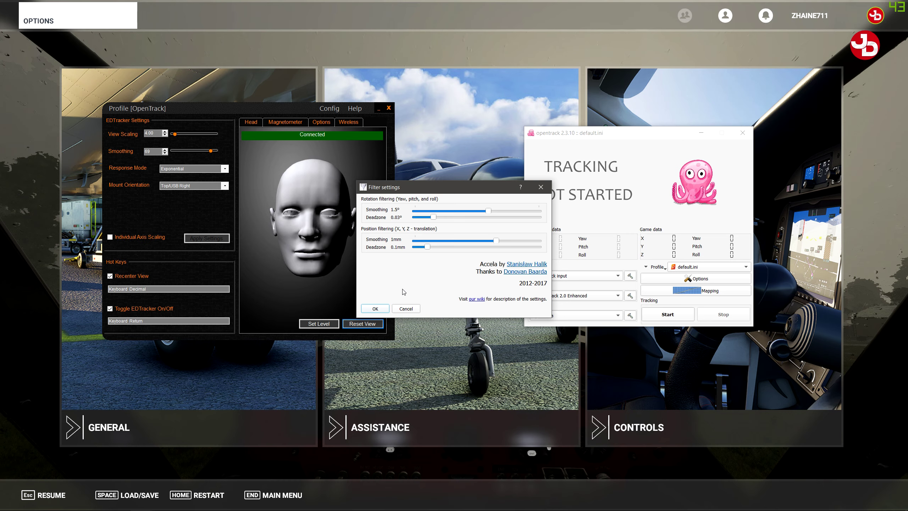
left_click(374, 309)
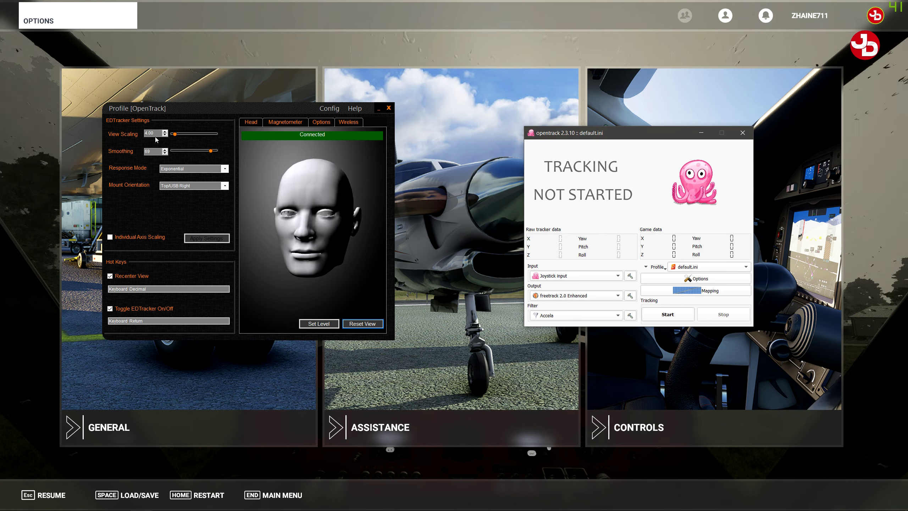
left_click(248, 124)
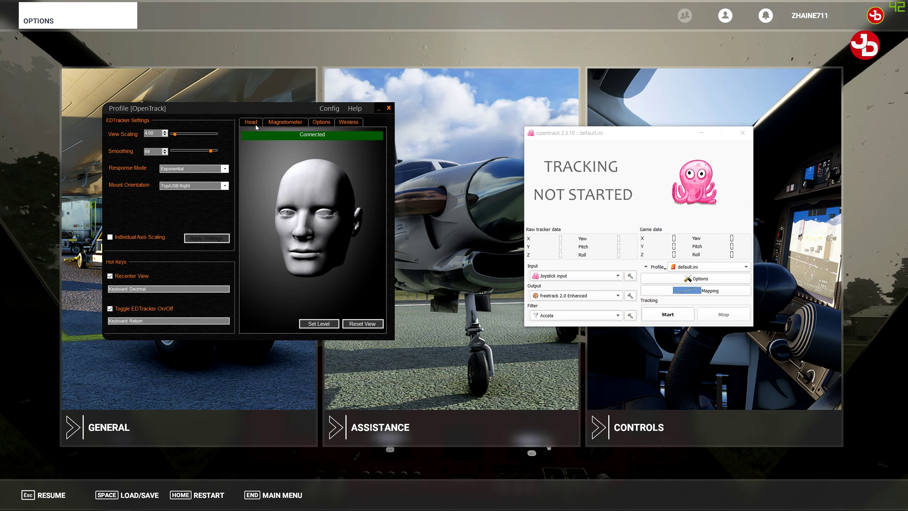
left_click(360, 324)
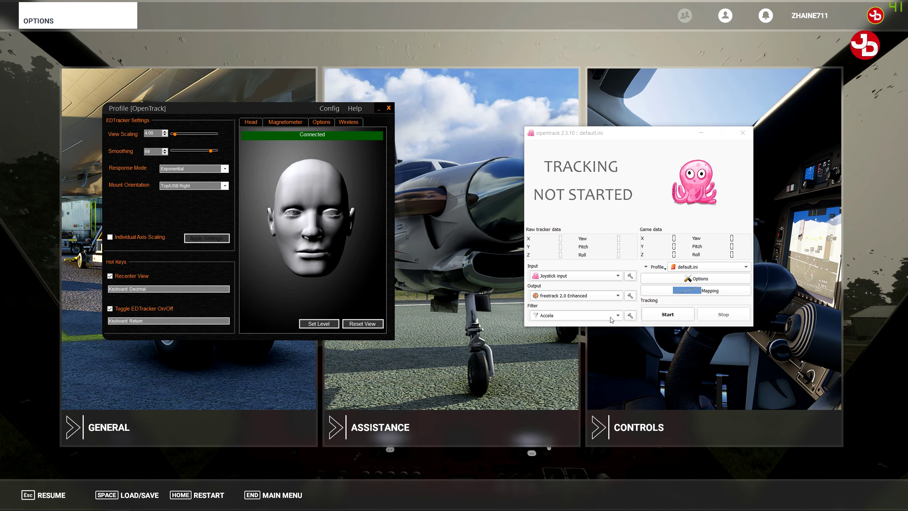
left_click(478, 61)
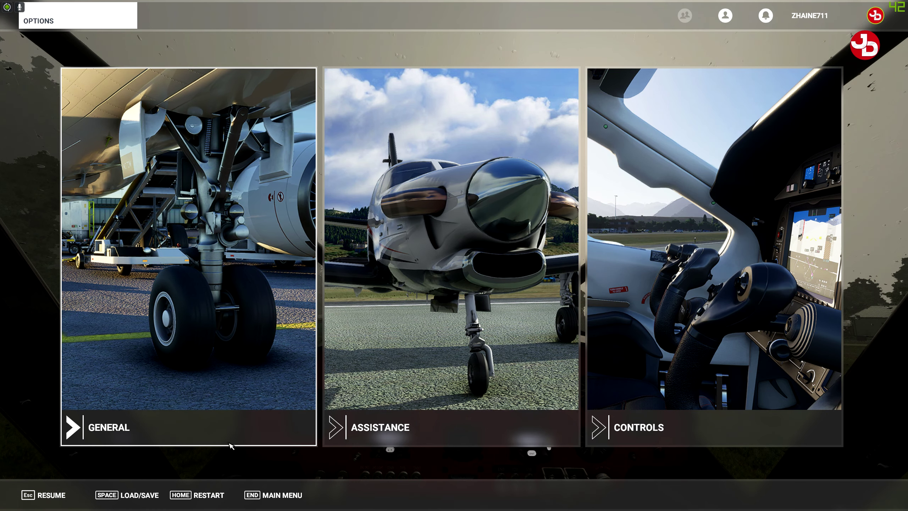
Step: Open Controls and select the EDTRACKER PRO WIRELESS profile to show its cockpit camera bindings
left_click(641, 430)
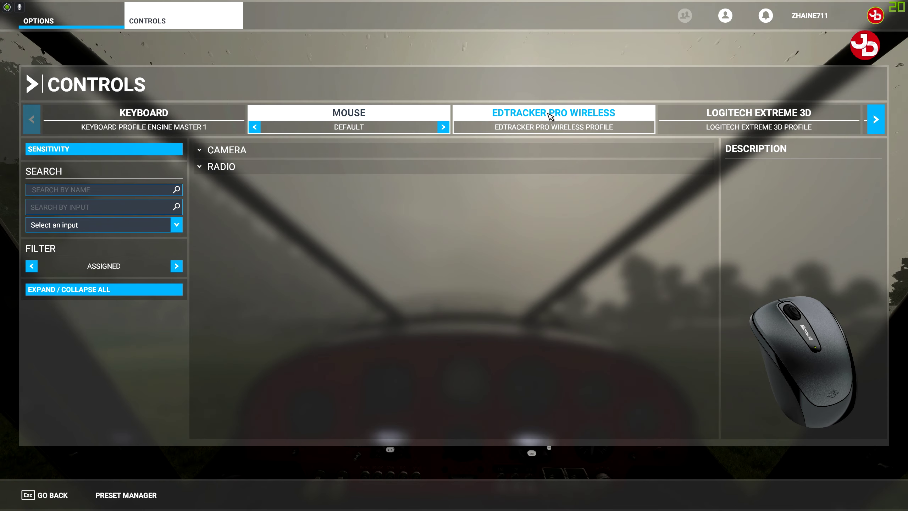
left_click(551, 116)
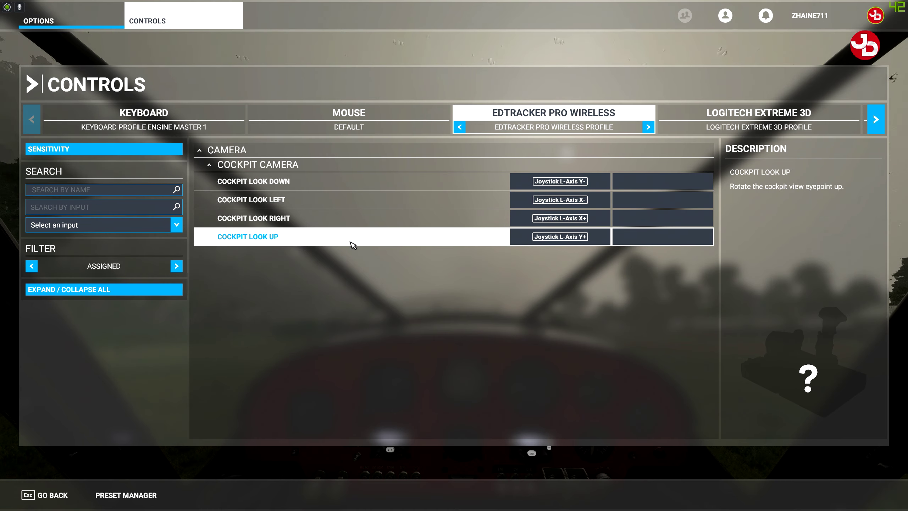
Step: Rebind Cockpit Look Down to the tracker's Joystick L-Axis Y- and validate it
left_click(551, 187)
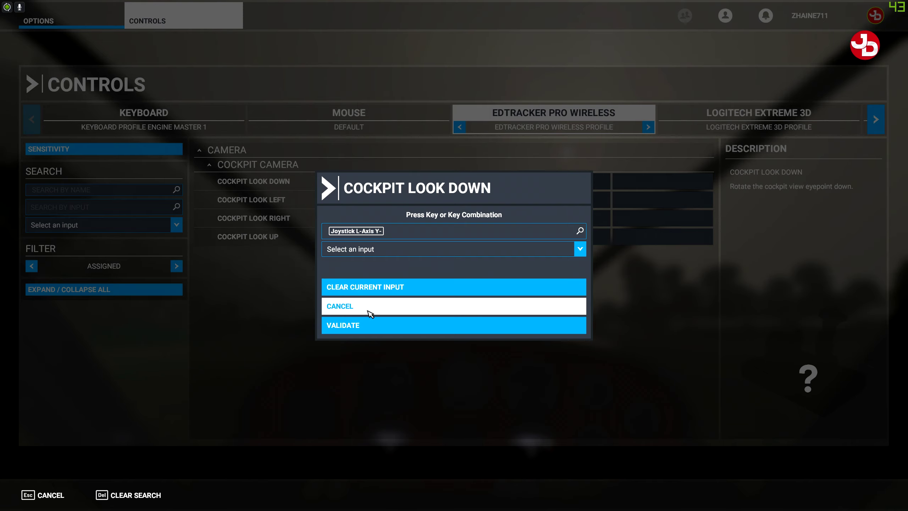
left_click(375, 290)
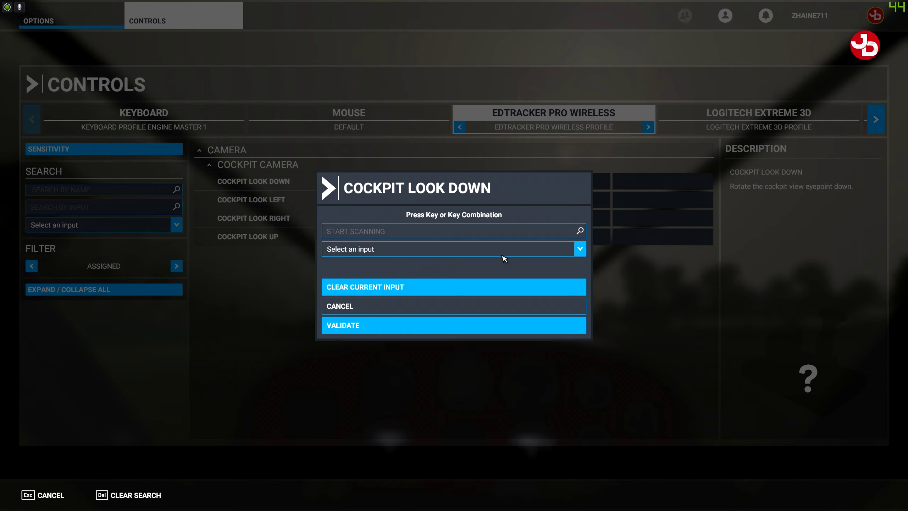
left_click(381, 233)
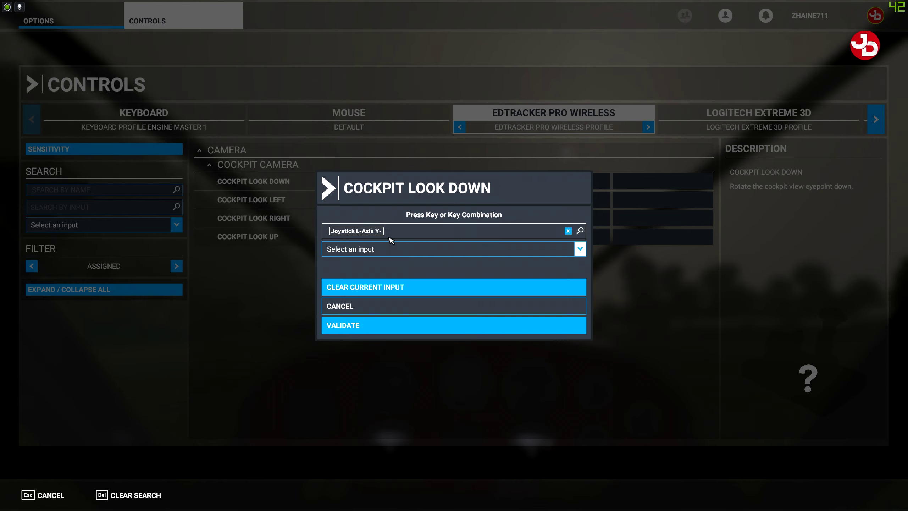
left_click(376, 329)
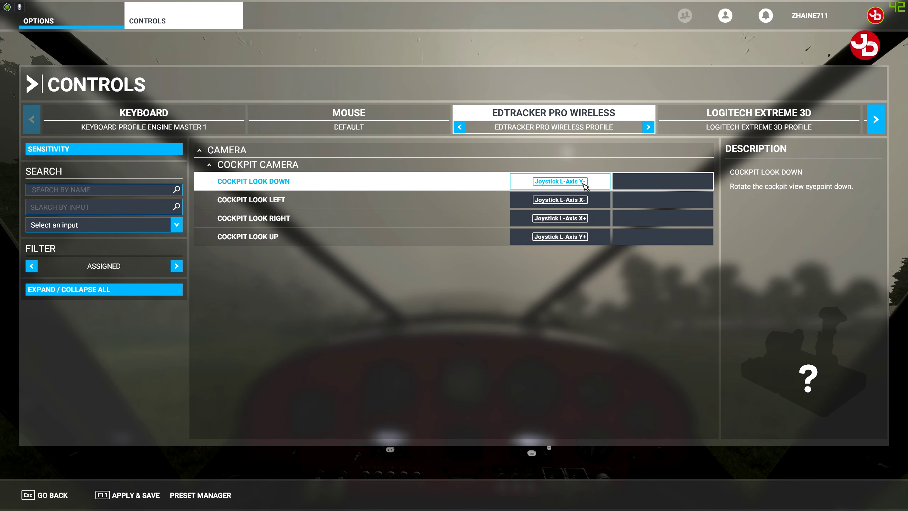
Step: Rebind Cockpit Look Left to Joystick L-Axis X-, validate, and Apply & Save
left_click(565, 207)
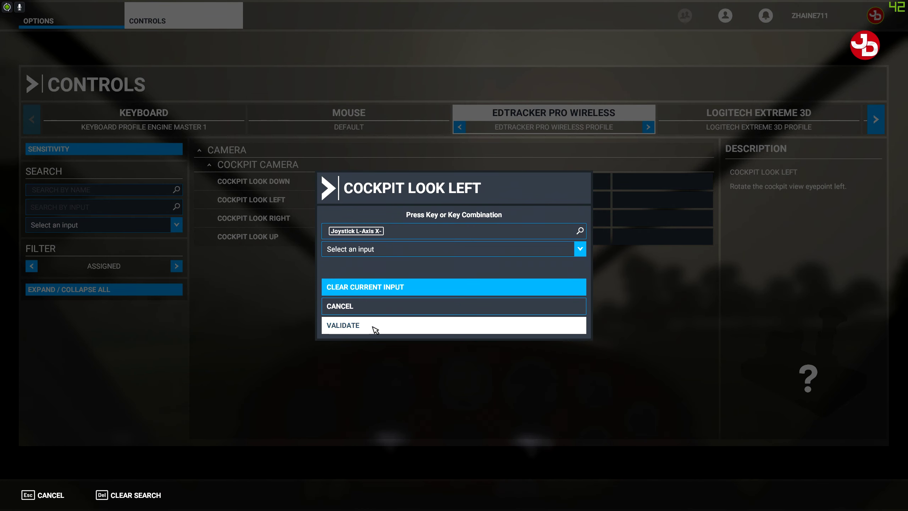
left_click(381, 288)
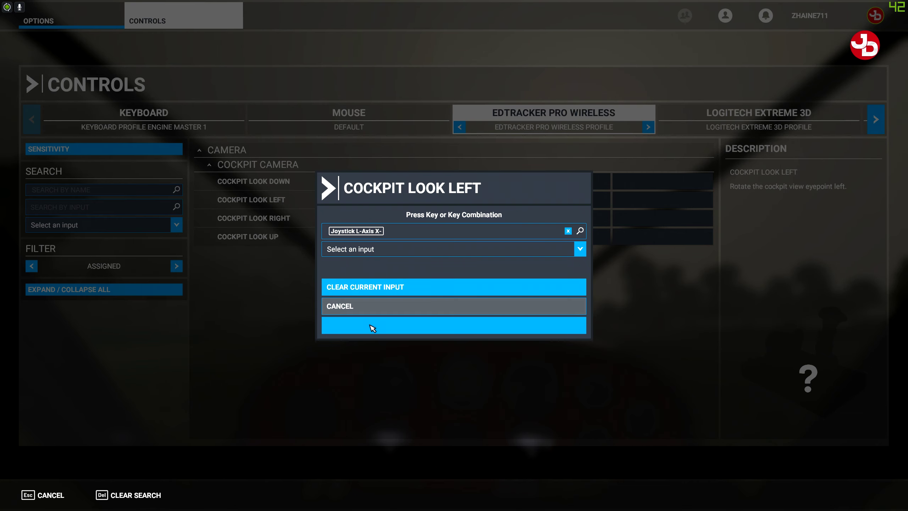
left_click(371, 328)
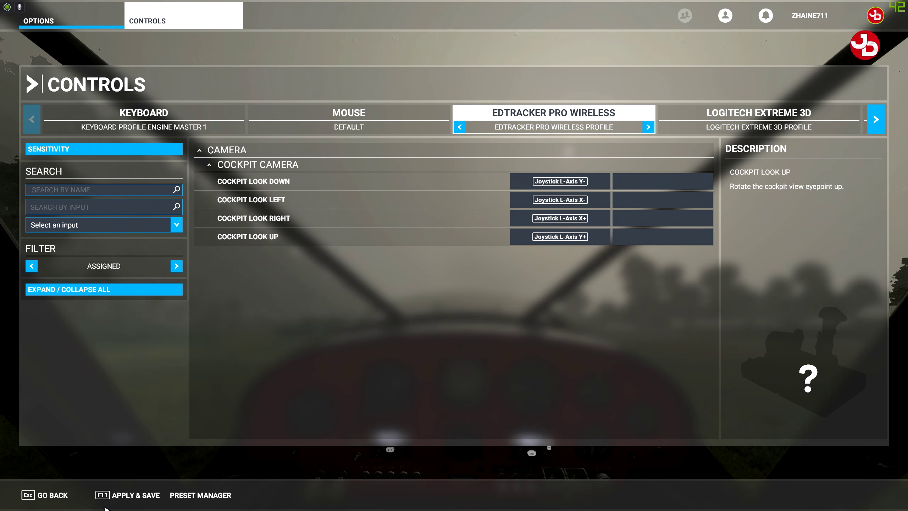
left_click(128, 498)
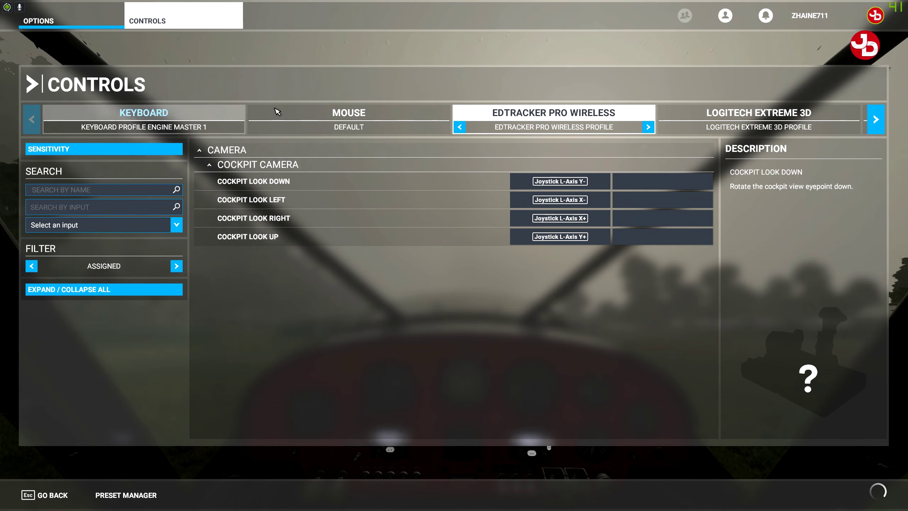
Step: Back out of Controls to resume the flight, reopen Options, and raise the Windows Start menu
key("Escape")
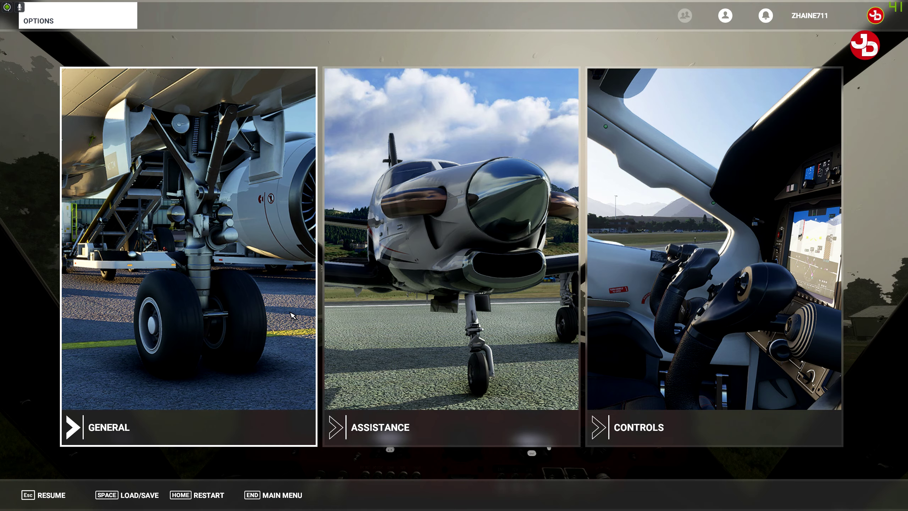
key("Escape")
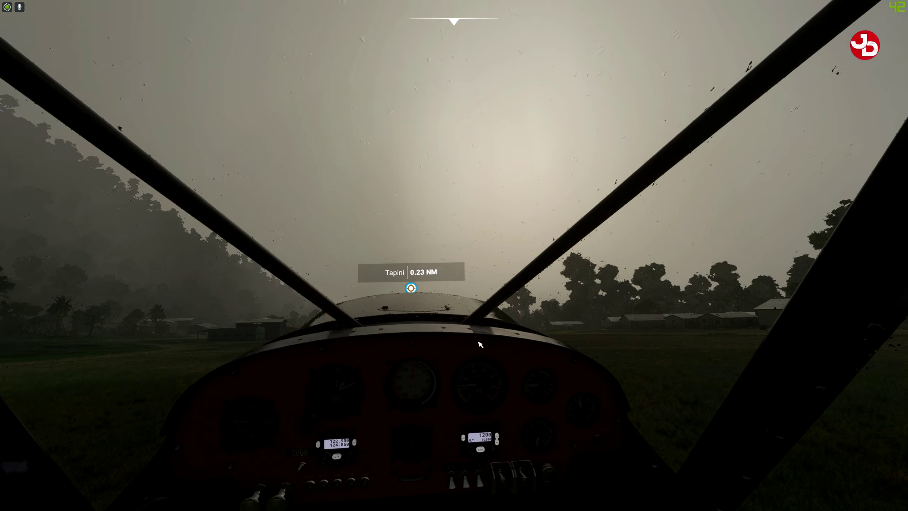
key("Escape")
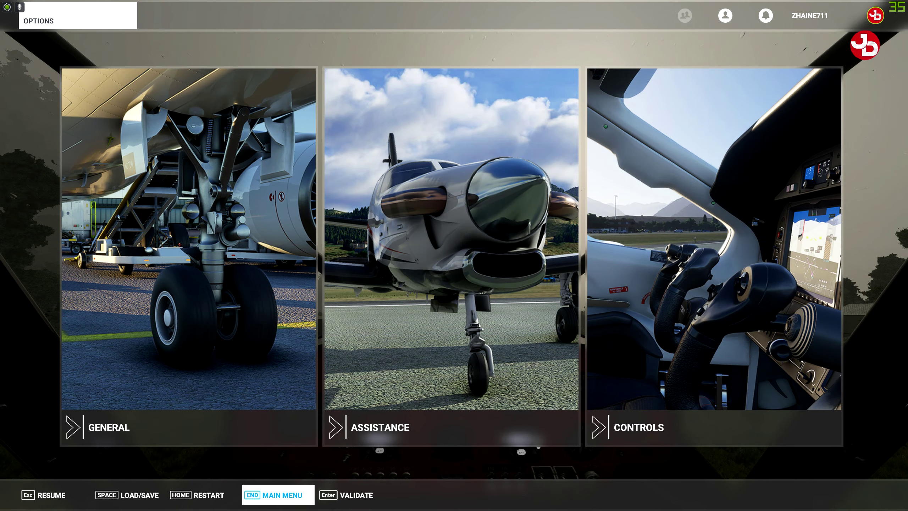
key("super")
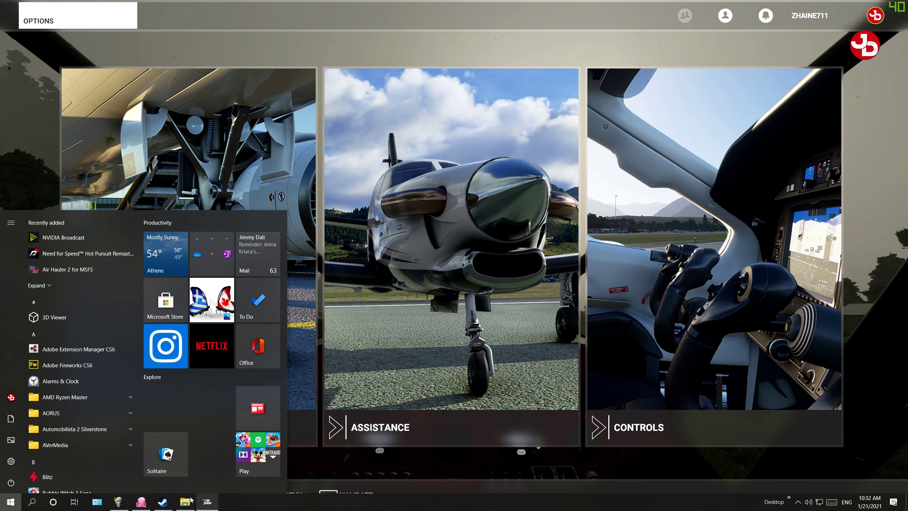
Step: Start tracking in opentrack and re-centre the view with EDTracker's Reset View
left_click(152, 503)
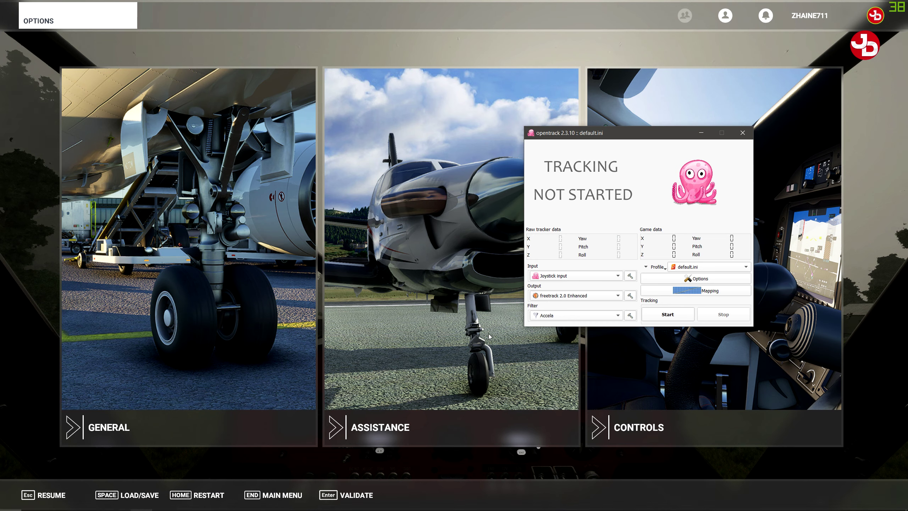
left_click(669, 315)
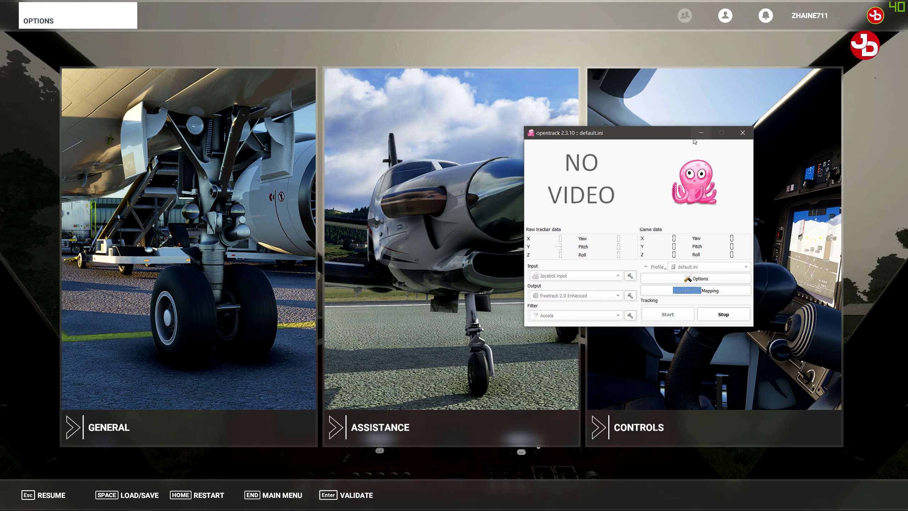
mouse_move(91, 506)
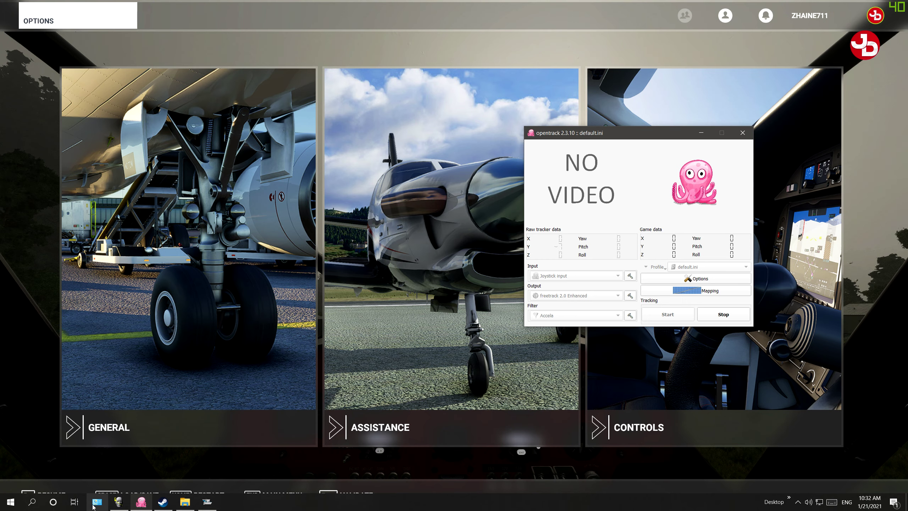
left_click(119, 503)
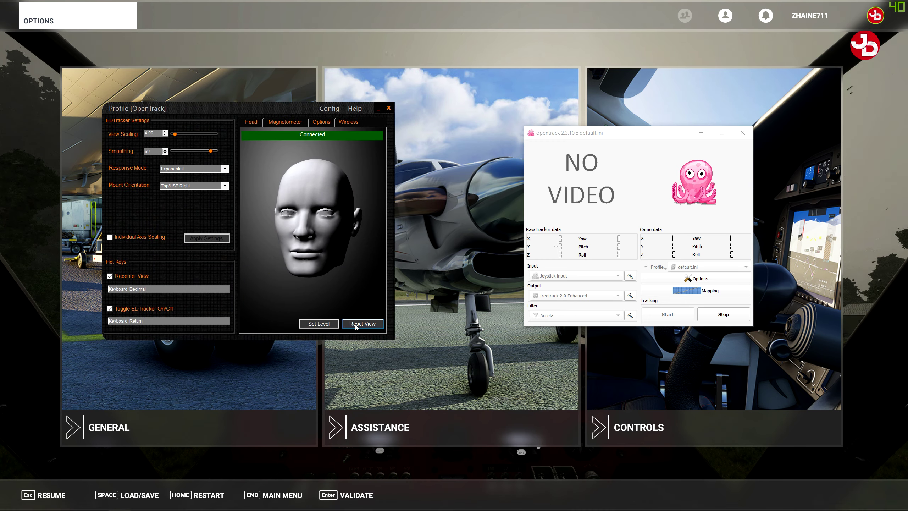
left_click(382, 324)
Step: Restart opentrack tracking, then bring the flight simulator back and resume flying
left_click(720, 317)
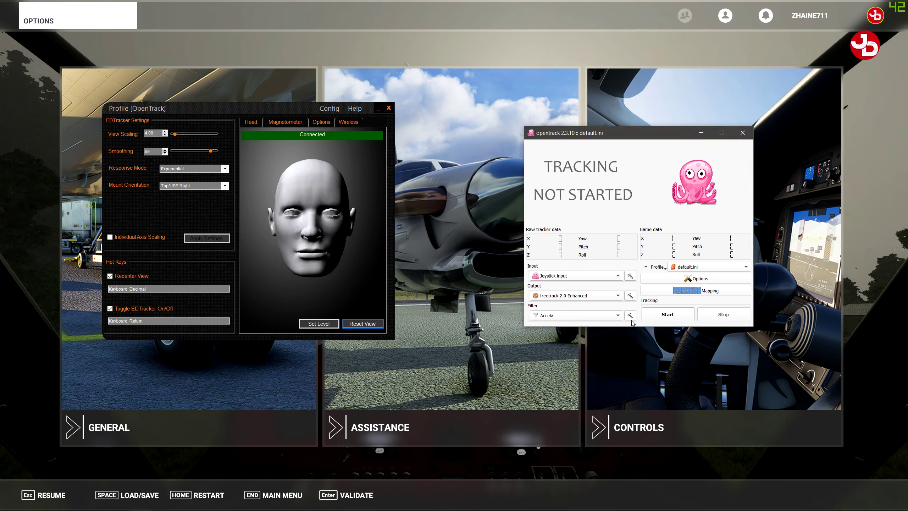
left_click(667, 314)
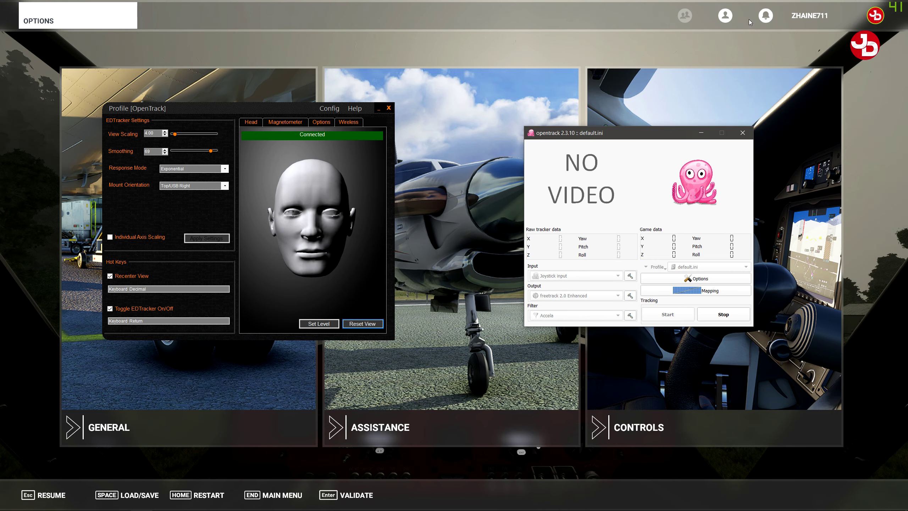
left_click(614, 118)
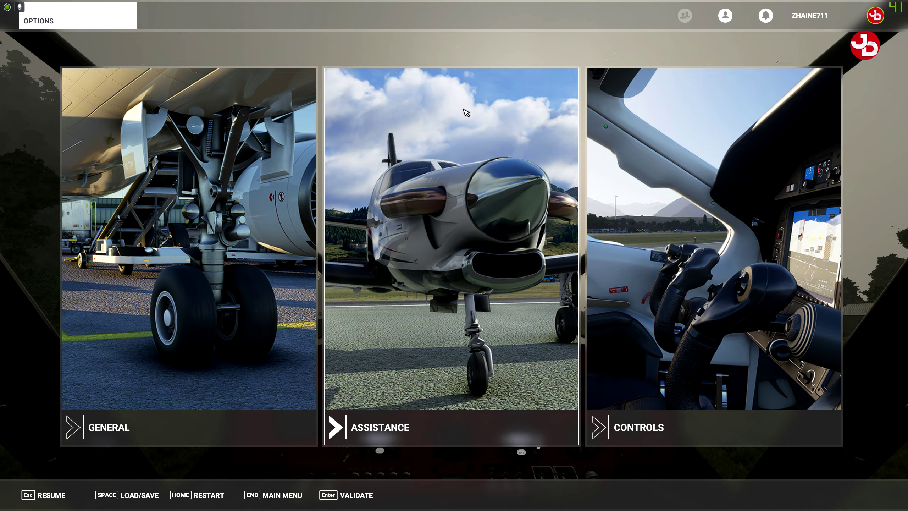
key("Escape")
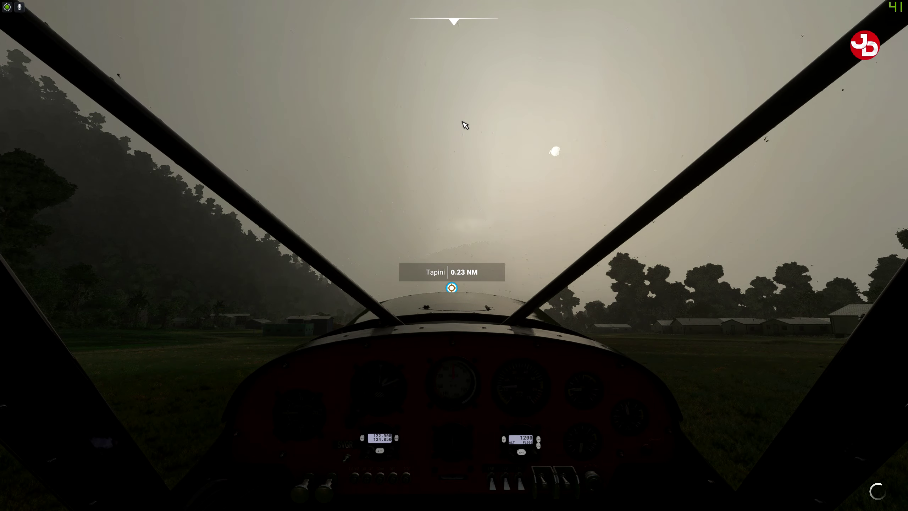